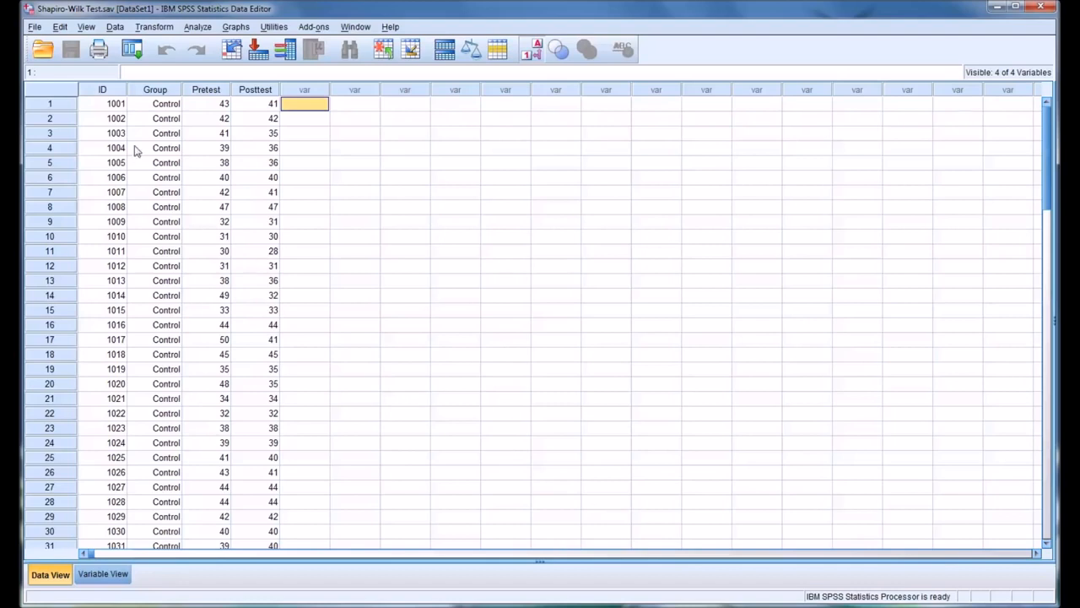
# - Review the ID, Group, Pretest and Posttest columns and scan the group values down the data set
pyautogui.click(102, 90)
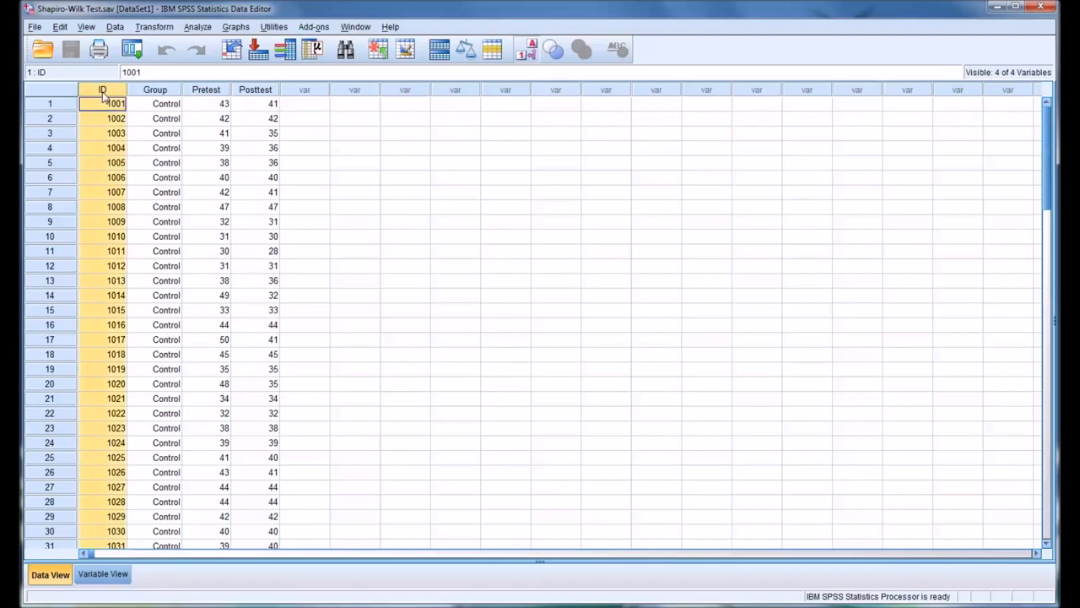
pyautogui.click(155, 90)
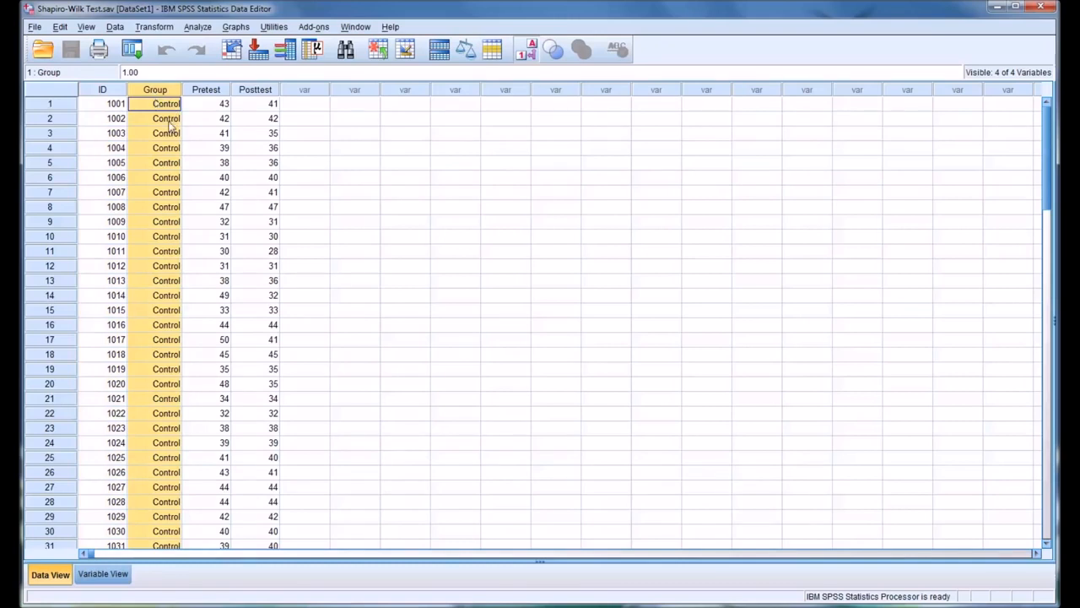
pyautogui.scroll(-8, 168, 125)
pyautogui.scroll(7, 162, 344)
pyautogui.scroll(1, 162, 344)
pyautogui.click(205, 90)
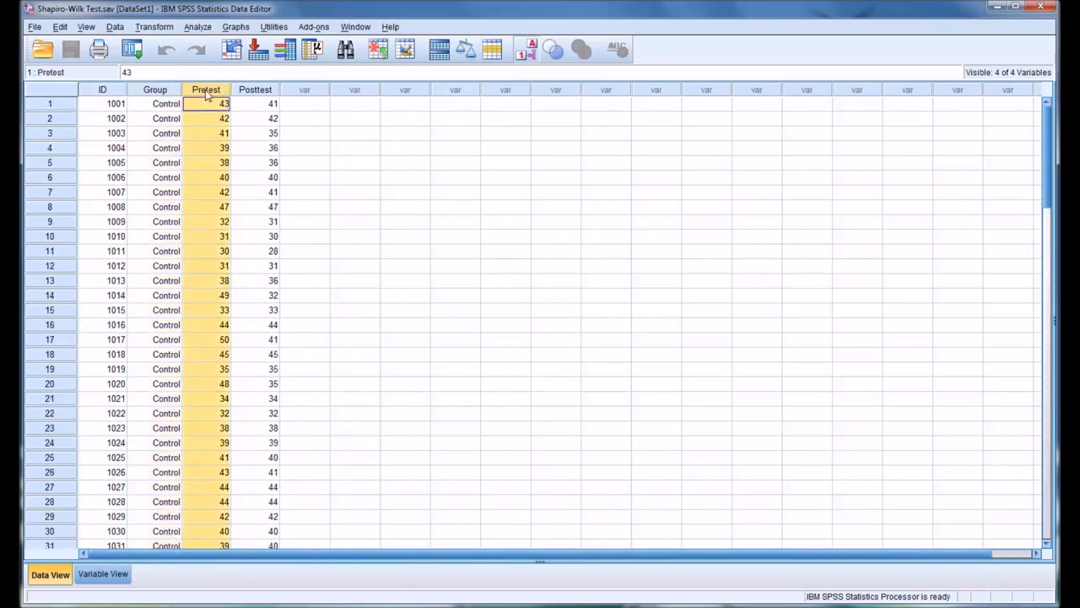
pyautogui.click(256, 90)
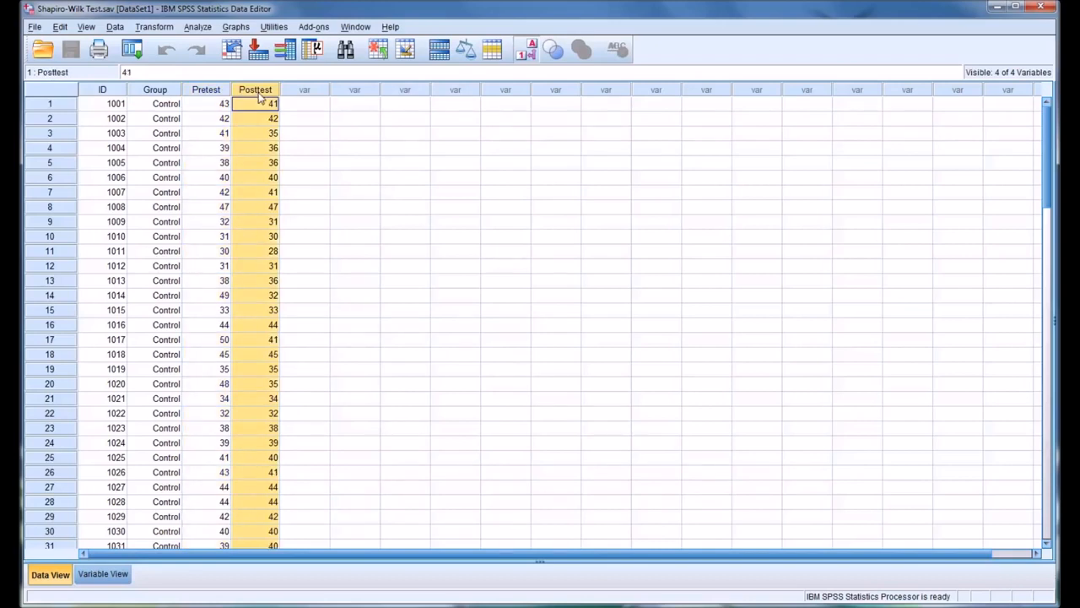
pyautogui.click(298, 106)
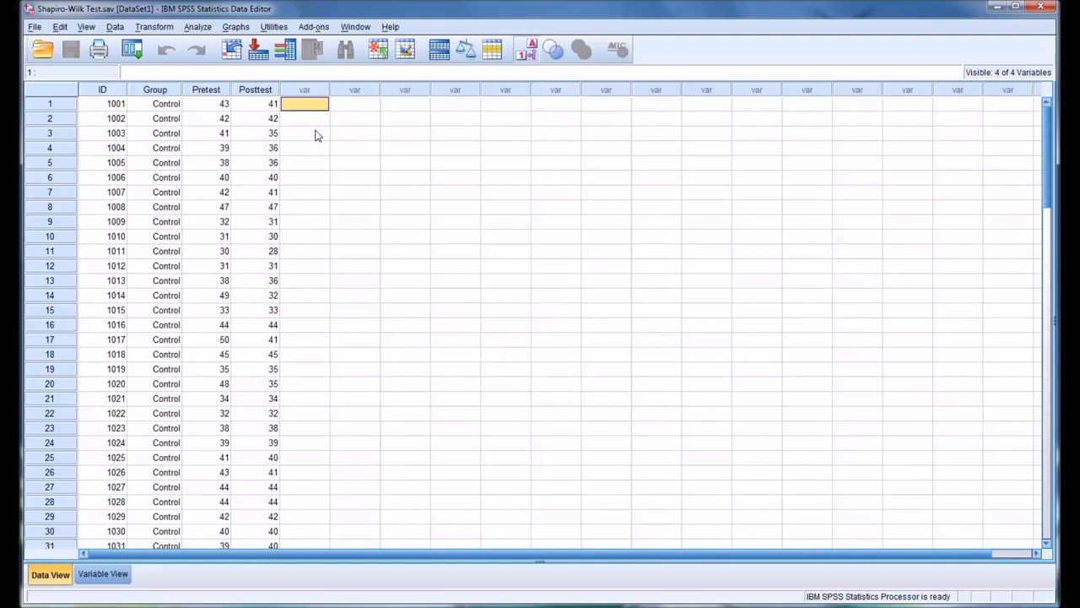
pyautogui.click(212, 91)
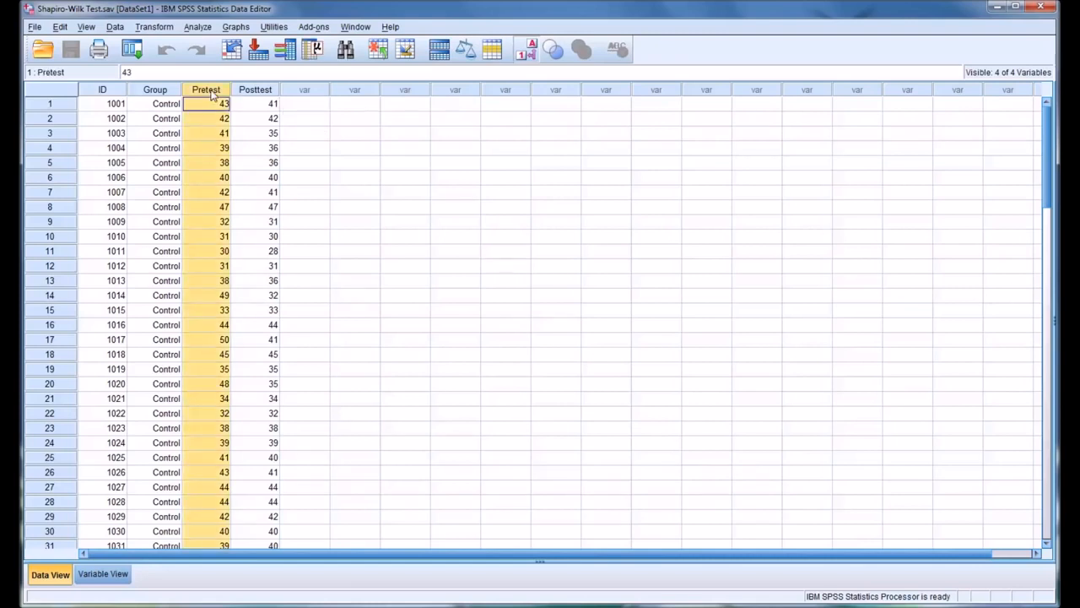
pyautogui.click(248, 90)
pyautogui.click(304, 104)
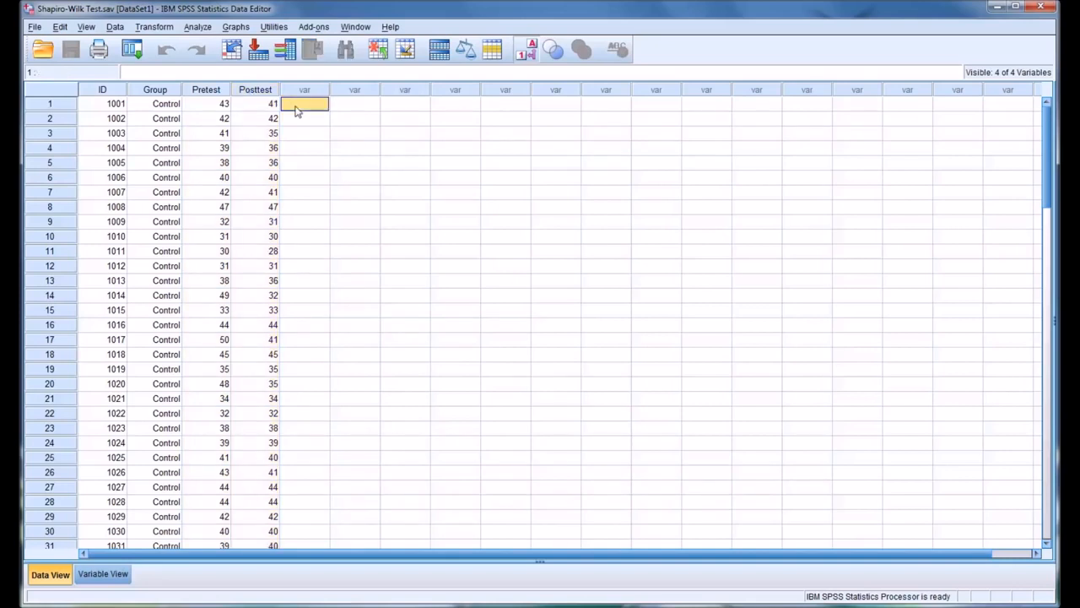
# - Start an Explore analysis with Pretest and Posttest as the dependent variables
pyautogui.click(196, 28)
pyautogui.moveTo(217, 63)
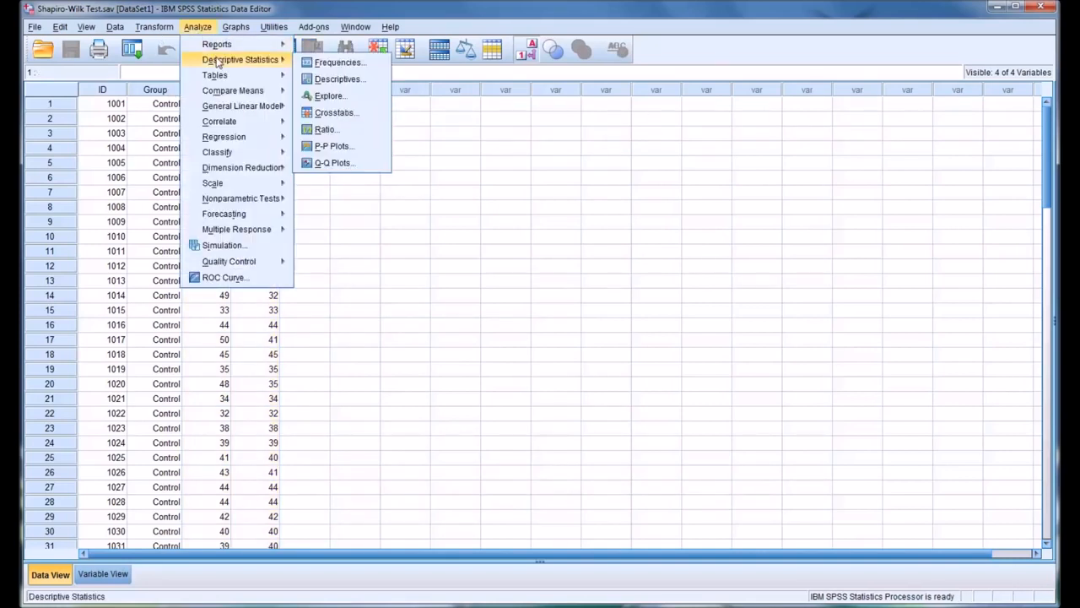
pyautogui.click(329, 96)
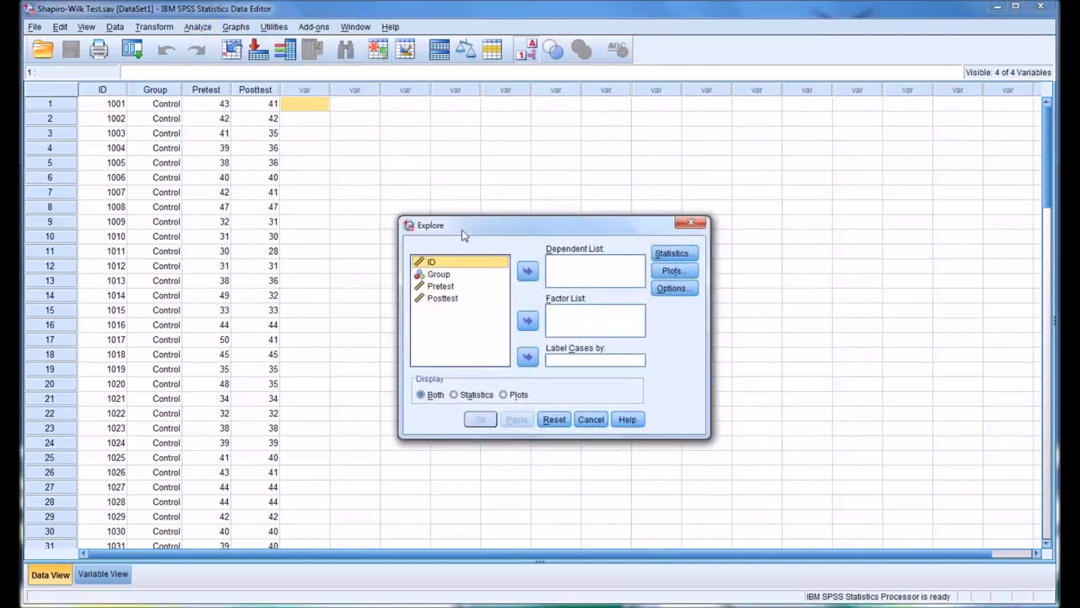
pyautogui.click(456, 287)
pyautogui.click(527, 271)
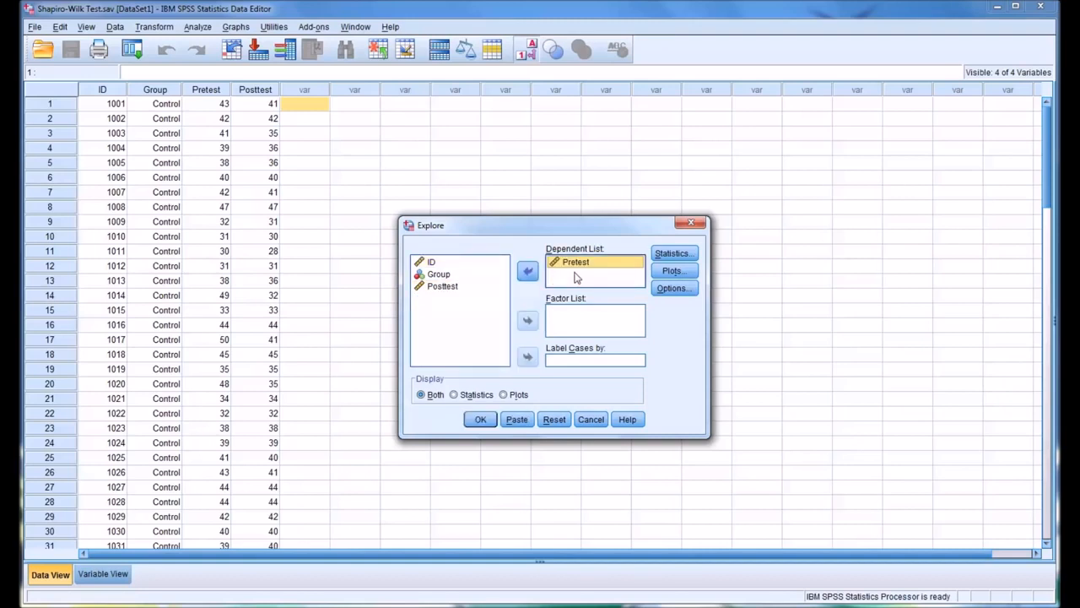
pyautogui.click(444, 288)
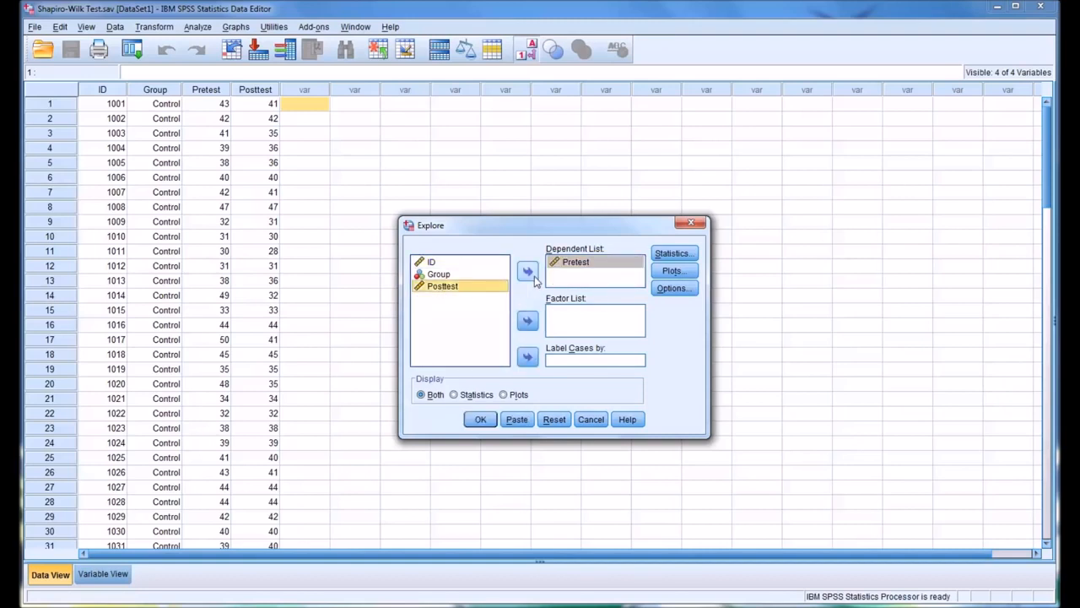
pyautogui.click(528, 271)
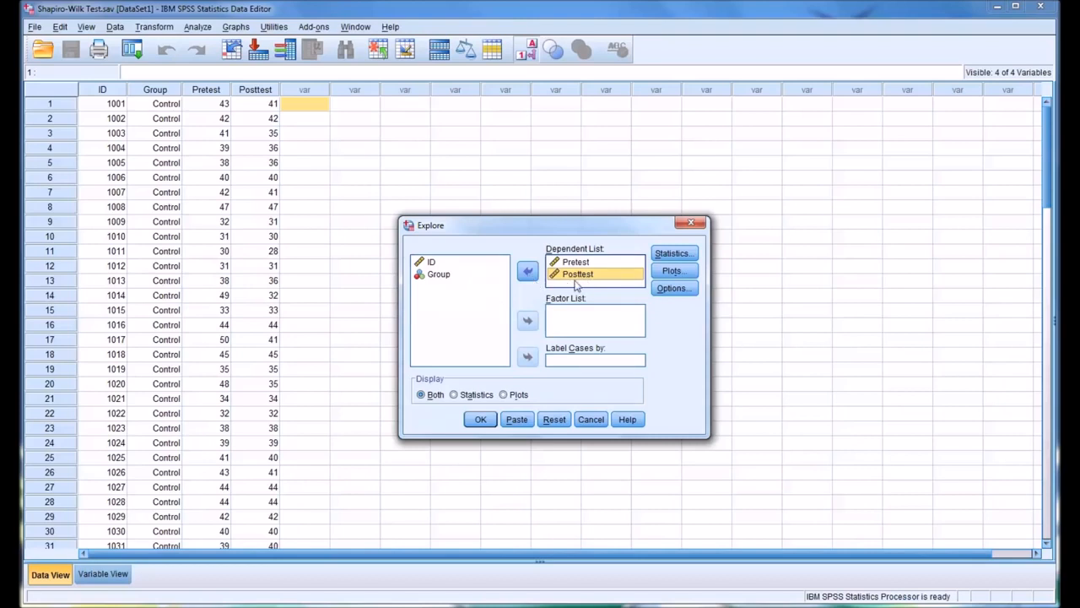
# - Keep missing cases excluded listwise and set the Explore plots to histogram without stem-and-leaf, plus normality plots with tests
pyautogui.click(670, 288)
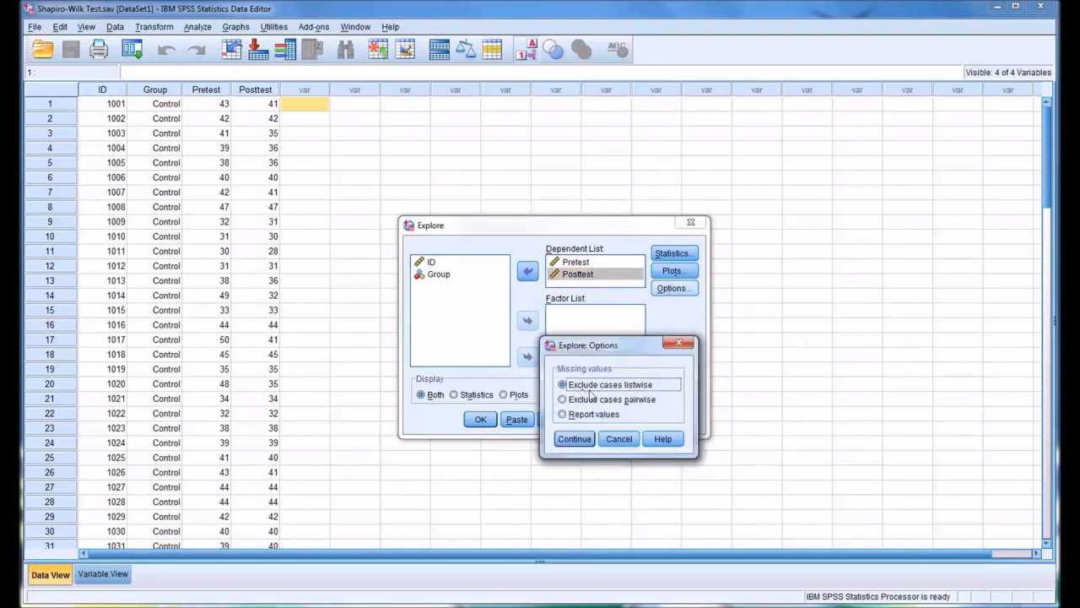
pyautogui.click(574, 439)
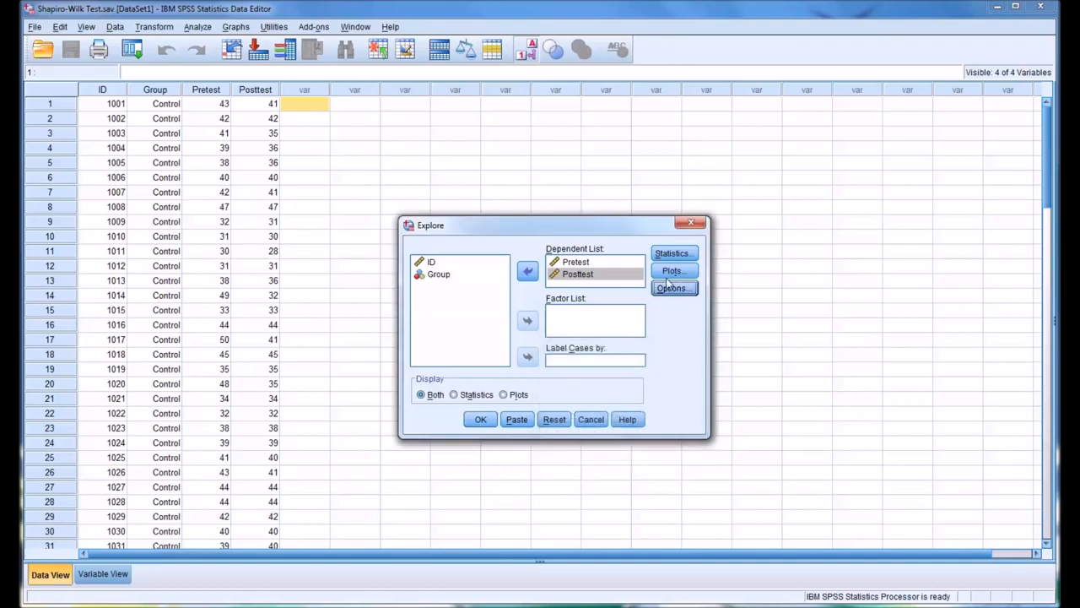
pyautogui.click(671, 271)
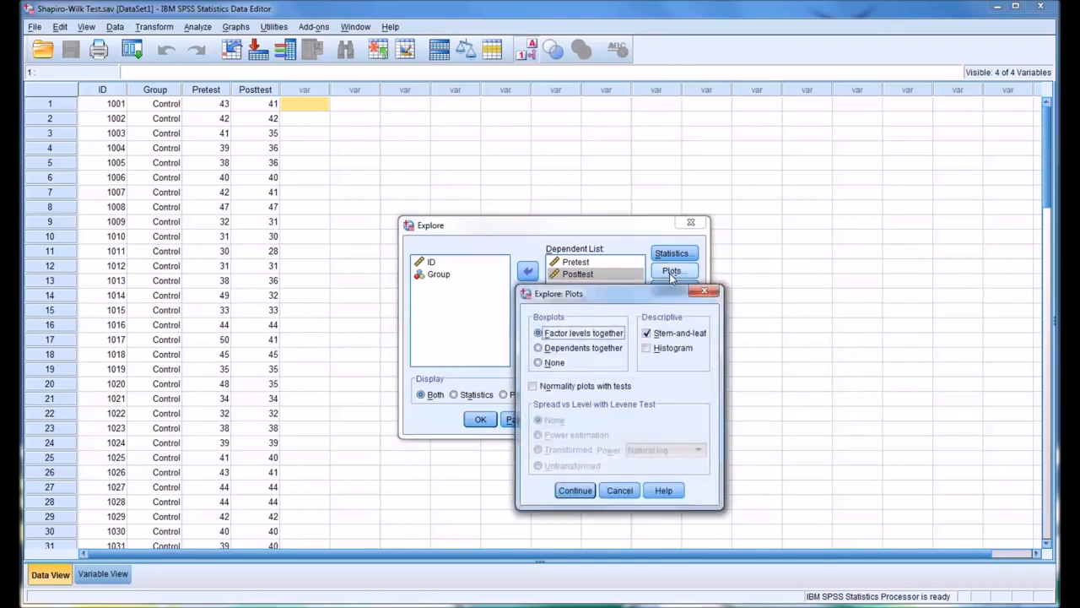
pyautogui.click(647, 334)
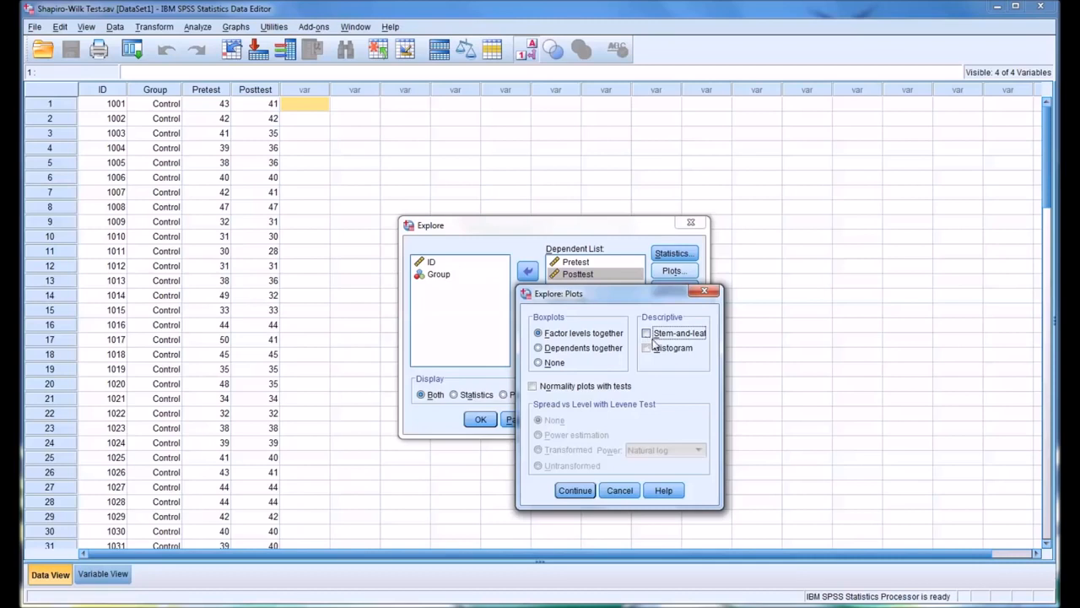
pyautogui.click(646, 349)
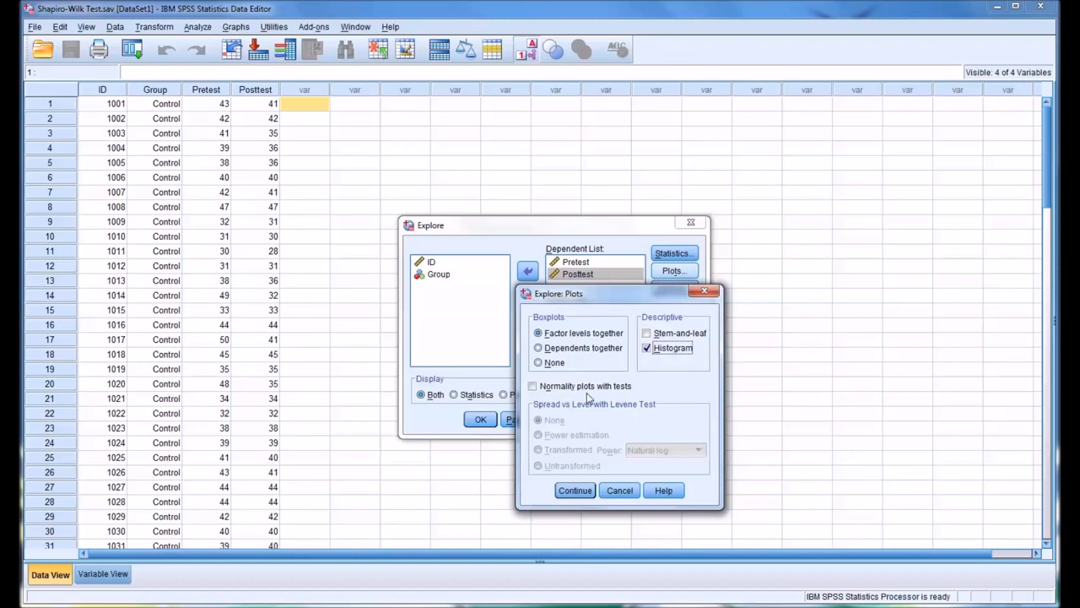
pyautogui.click(533, 386)
pyautogui.click(576, 490)
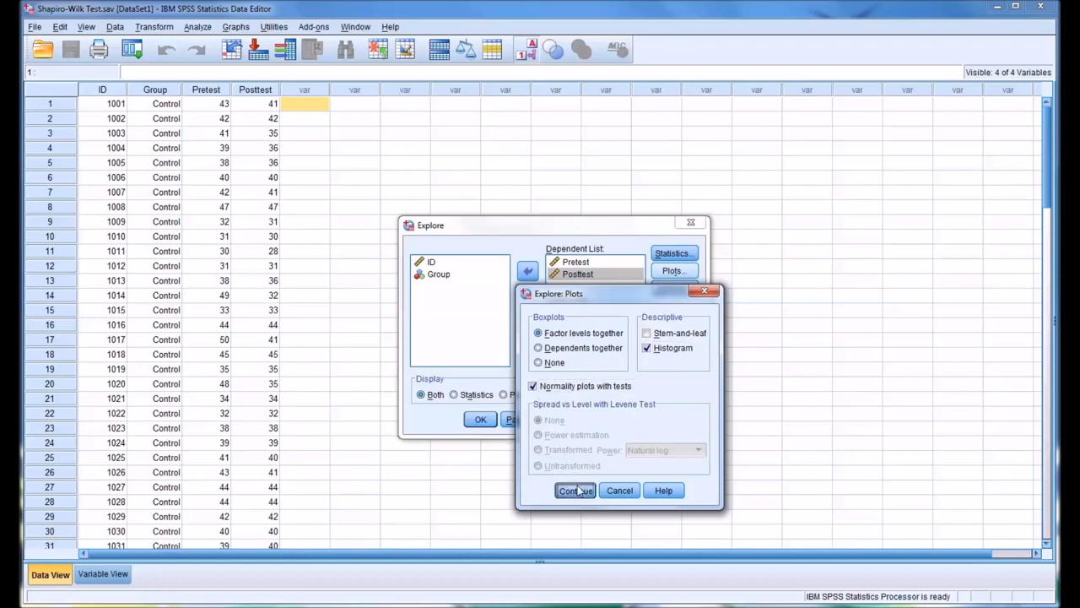
# - Add outliers to the Explore statistics alongside descriptives with a 95% confidence interval, and run the analysis
pyautogui.click(664, 257)
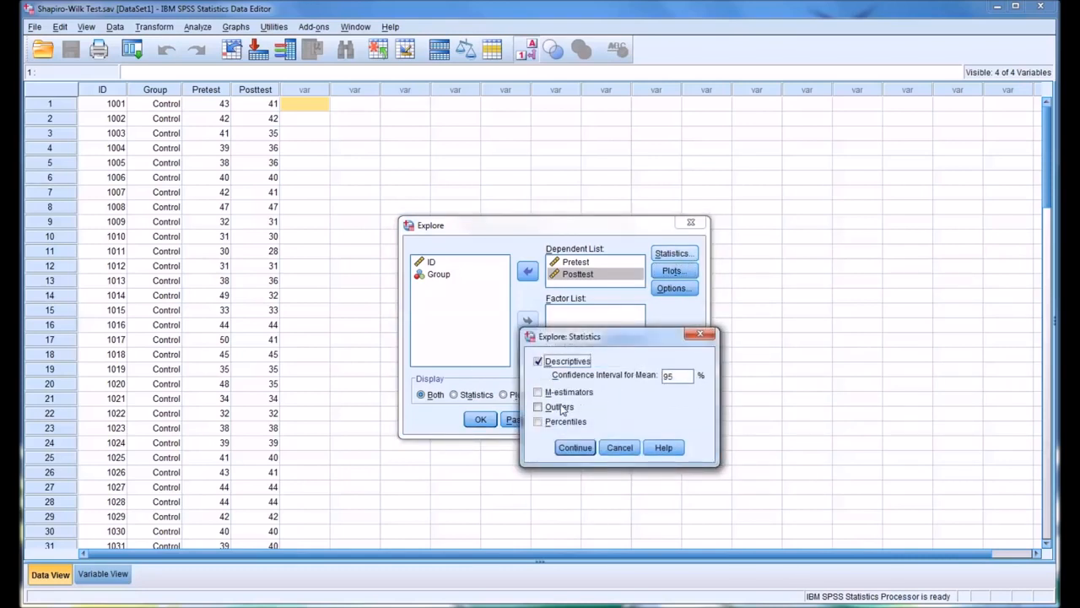
pyautogui.click(538, 407)
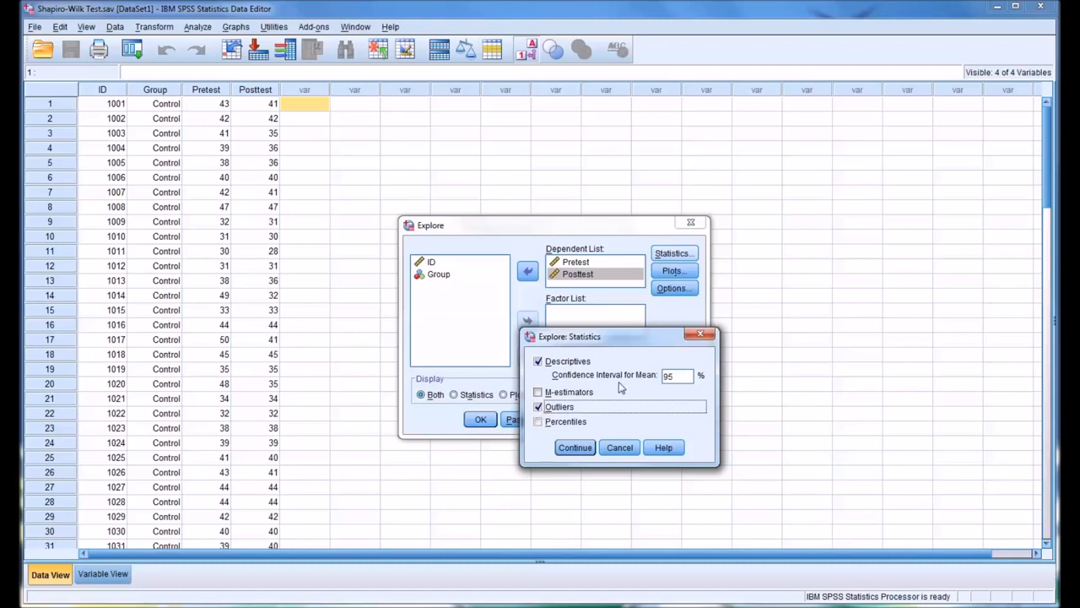
pyautogui.click(575, 448)
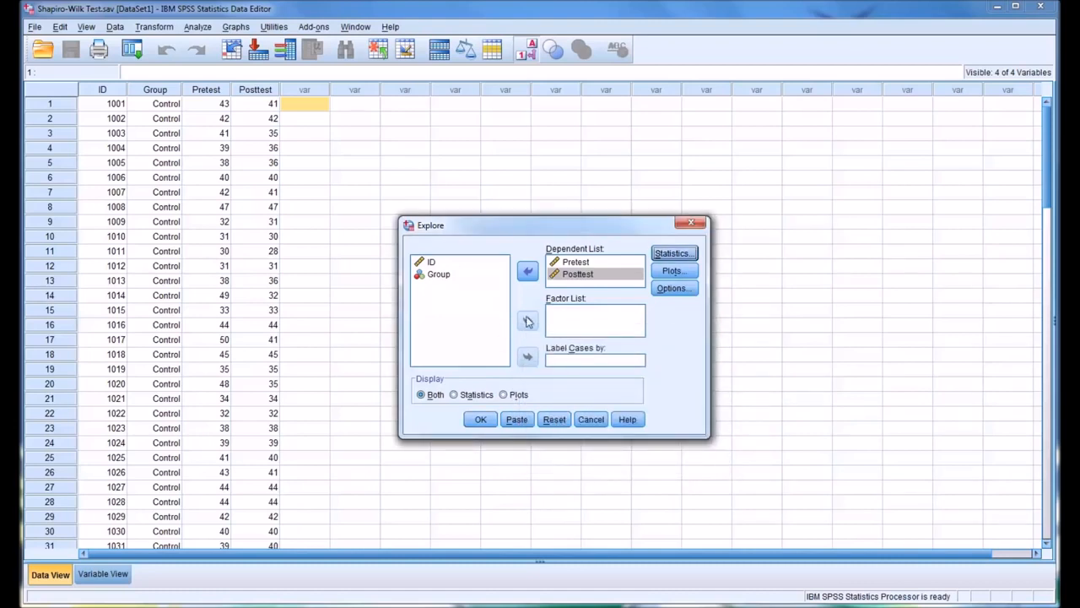
pyautogui.click(480, 420)
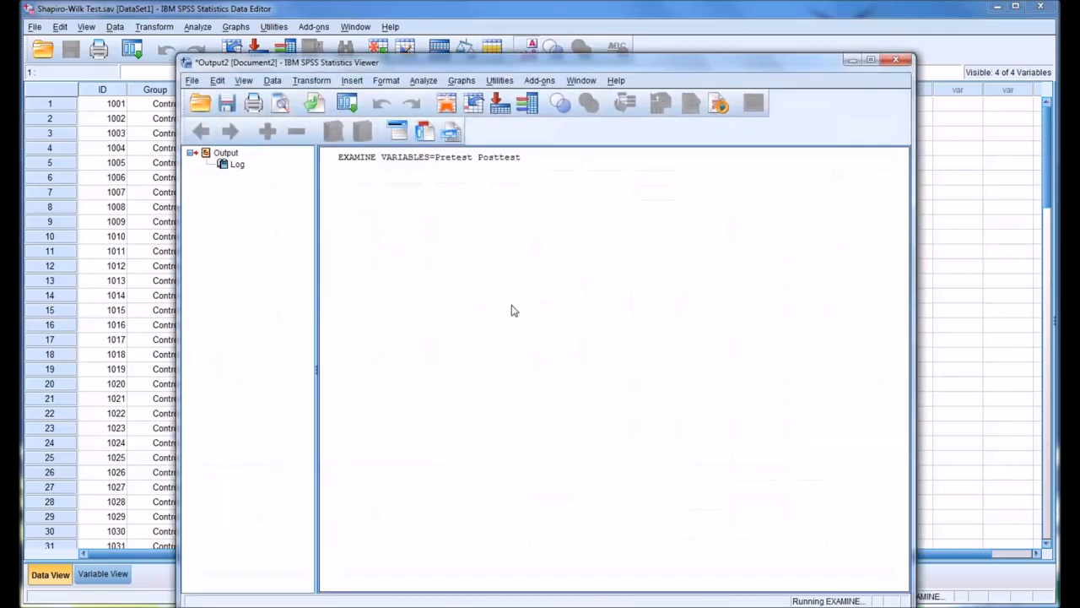
# - Examine the Descriptives table and the highest and lowest cases in the Extreme Values table for Pretest and Posttest
pyautogui.moveTo(553, 63); pyautogui.dragTo(552, 28)
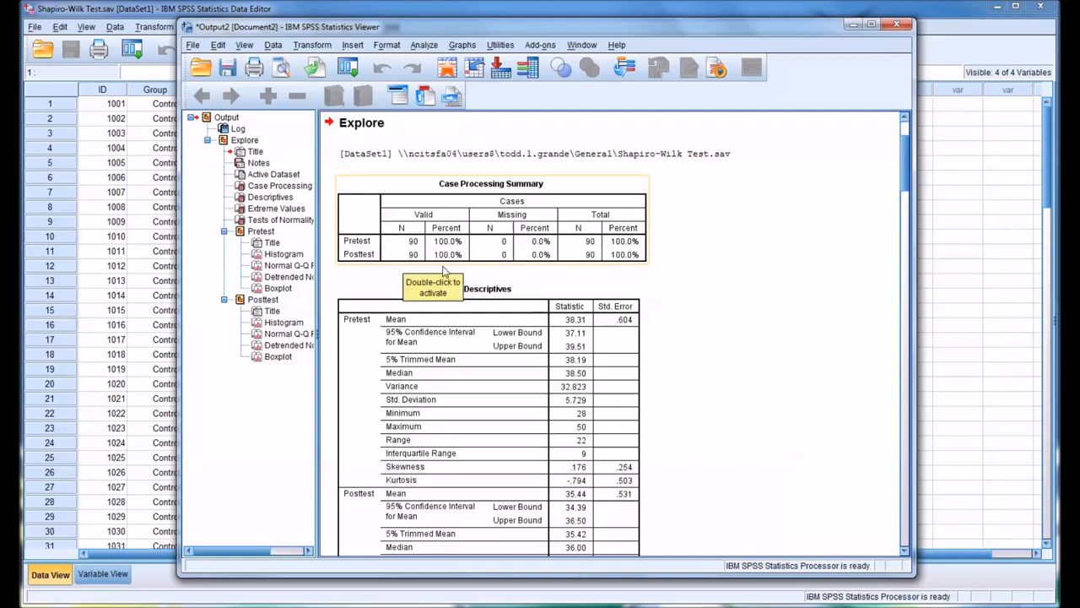
pyautogui.scroll(-3, 667, 253)
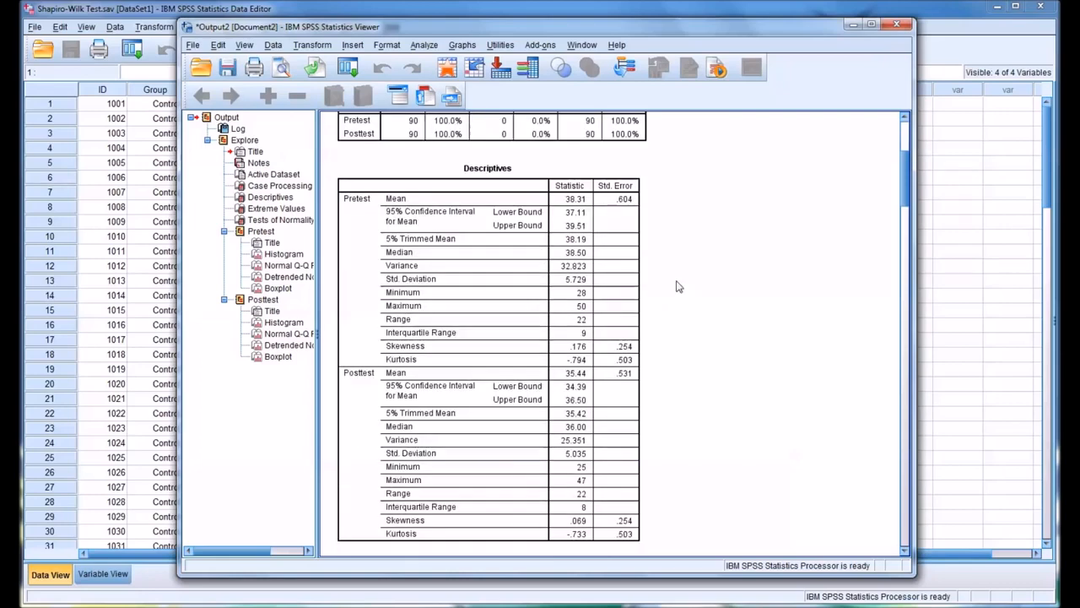
pyautogui.click(525, 253)
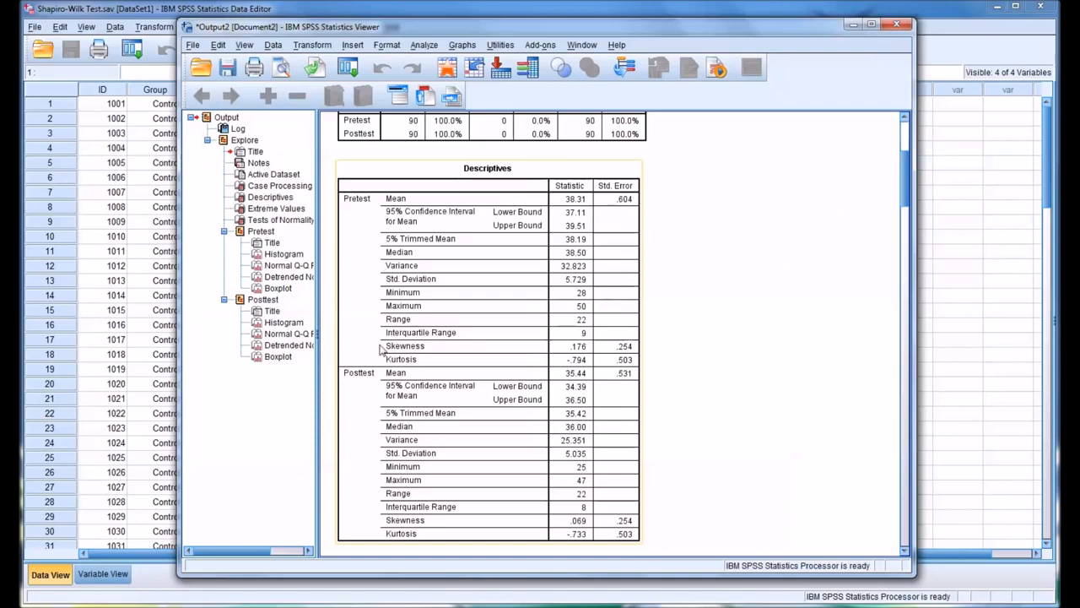
pyautogui.click(705, 532)
pyautogui.click(531, 284)
pyautogui.scroll(-4, 485, 339)
pyautogui.scroll(-4, 485, 339)
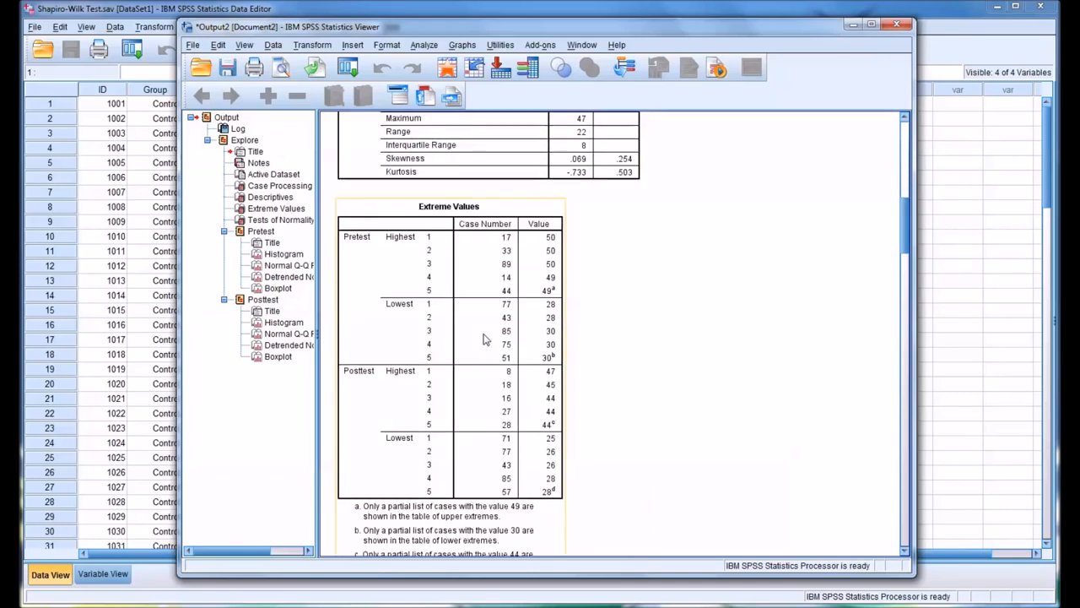
pyautogui.scroll(-2, 472, 284)
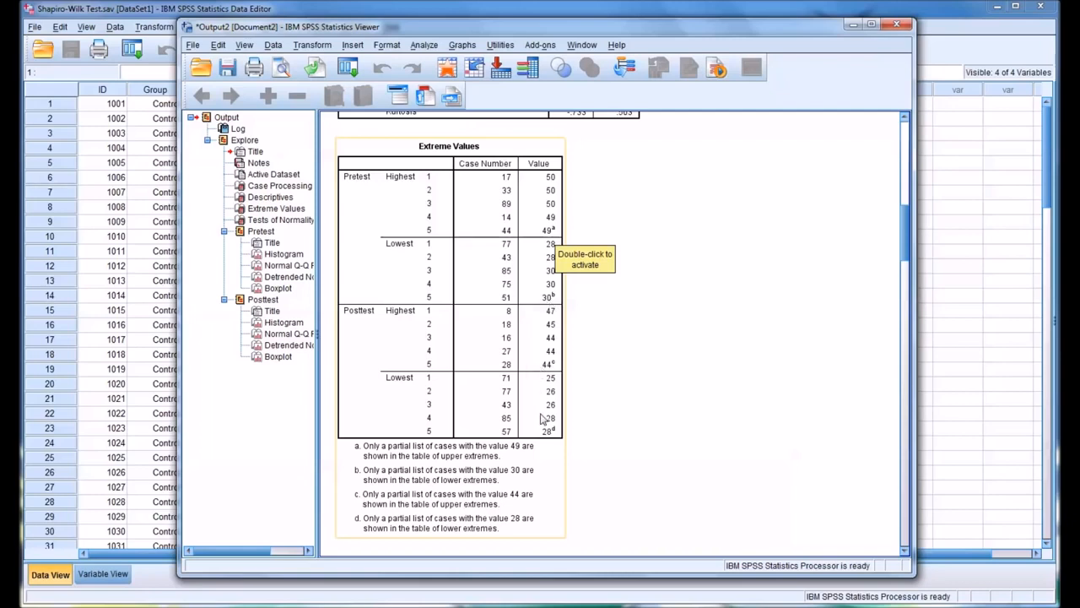
pyautogui.scroll(-3, 501, 450)
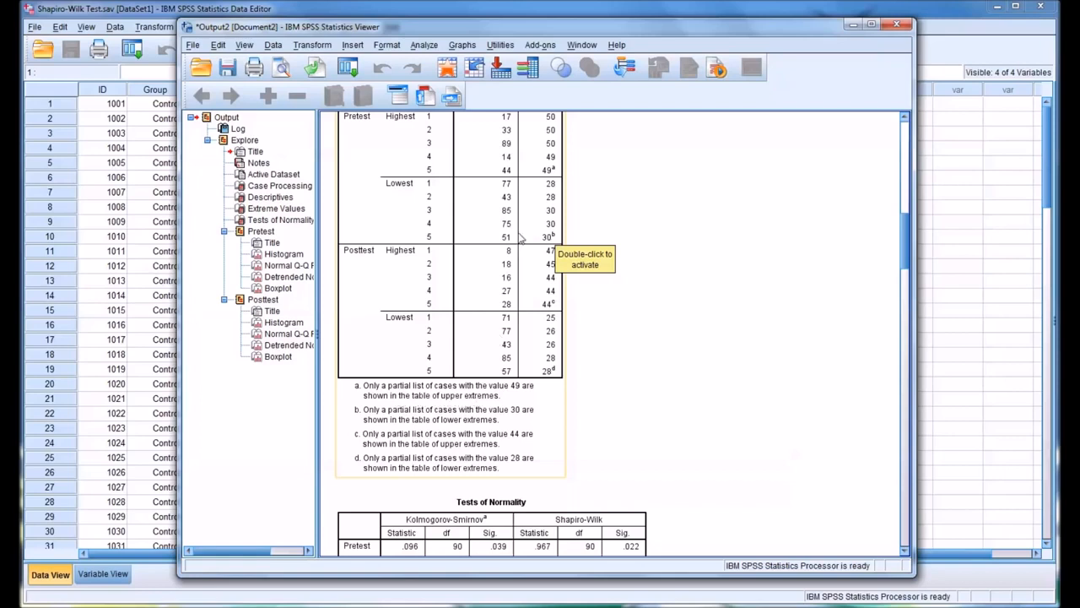
pyautogui.click(624, 363)
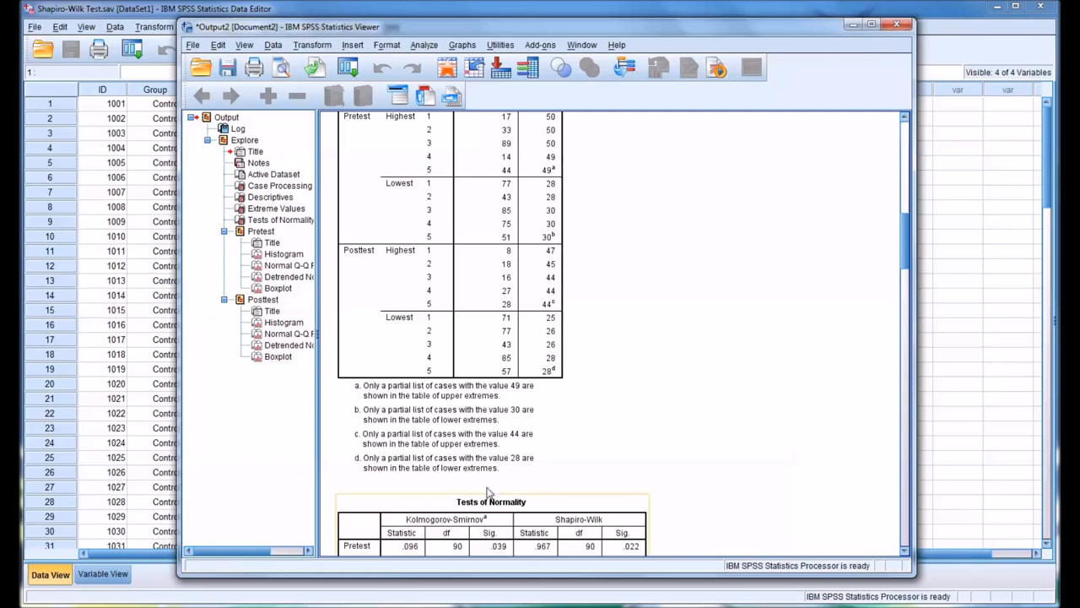
pyautogui.click(465, 322)
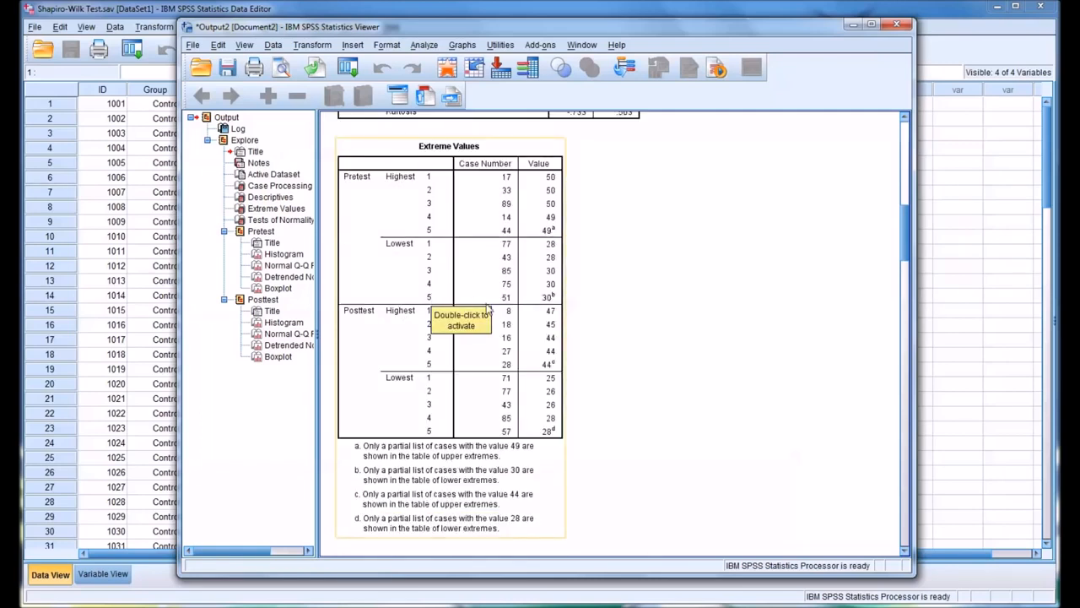
# - Examine the Shapiro-Wilk significance values for Pretest and Posttest in the Tests of Normality table
pyautogui.scroll(-1, 493, 331)
pyautogui.scroll(-2, 495, 329)
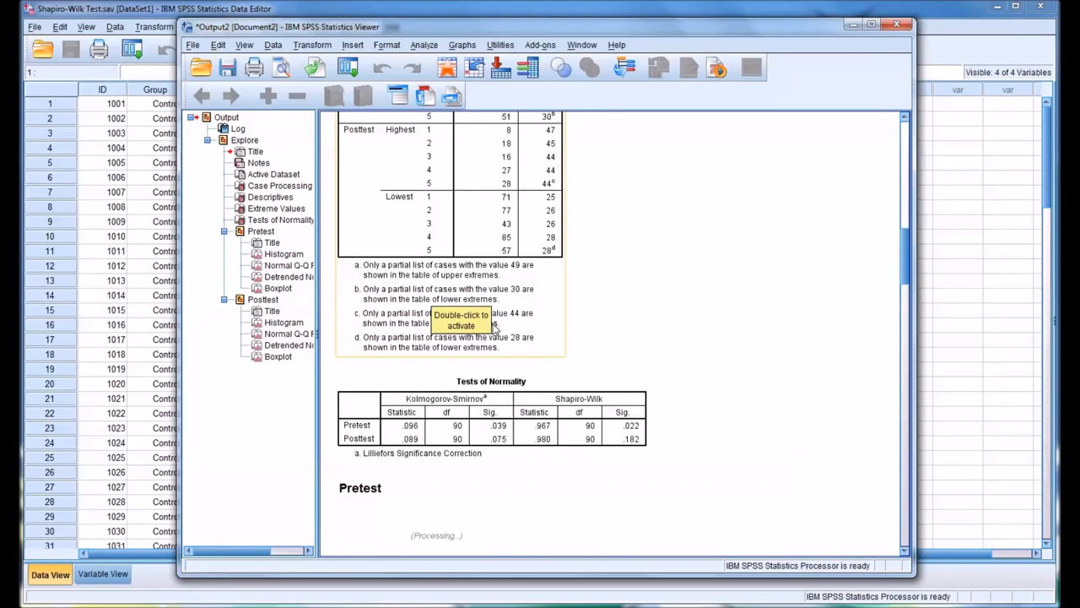
pyautogui.scroll(-1, 504, 331)
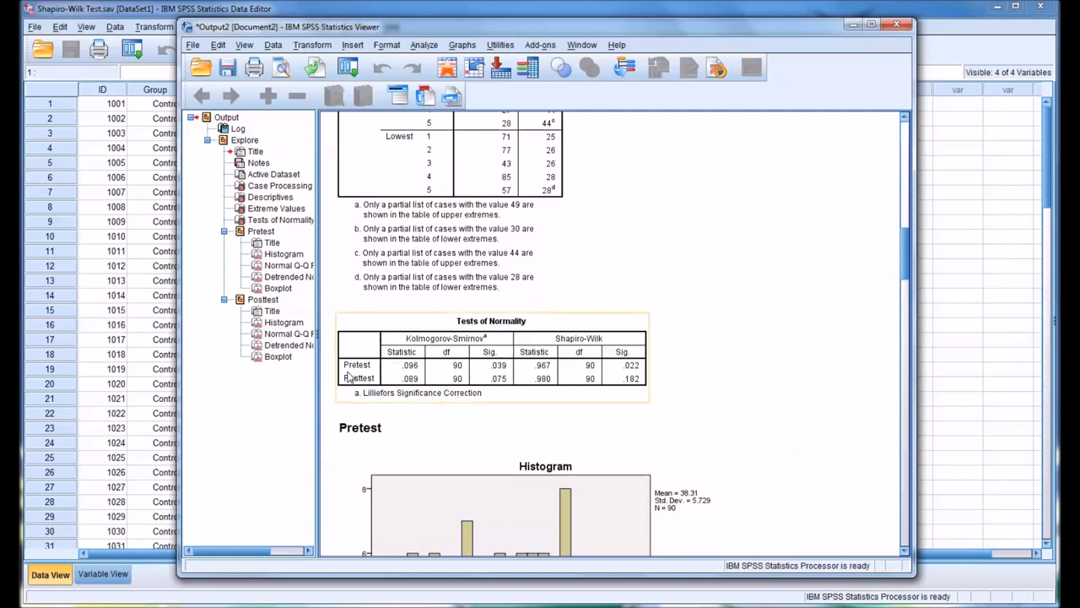
pyautogui.click(637, 378)
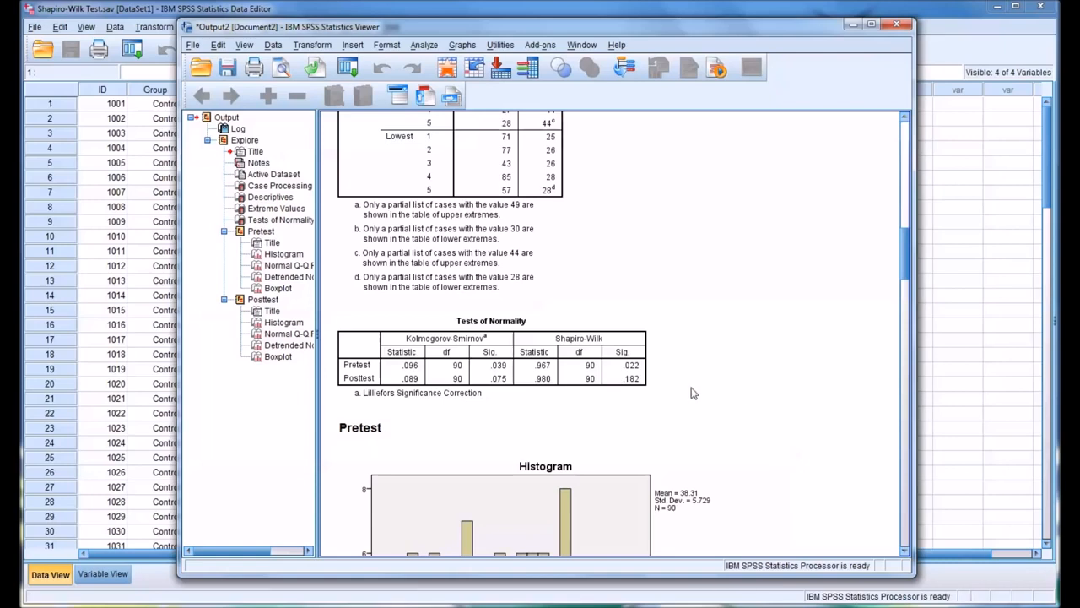
pyautogui.click(639, 376)
pyautogui.click(630, 373)
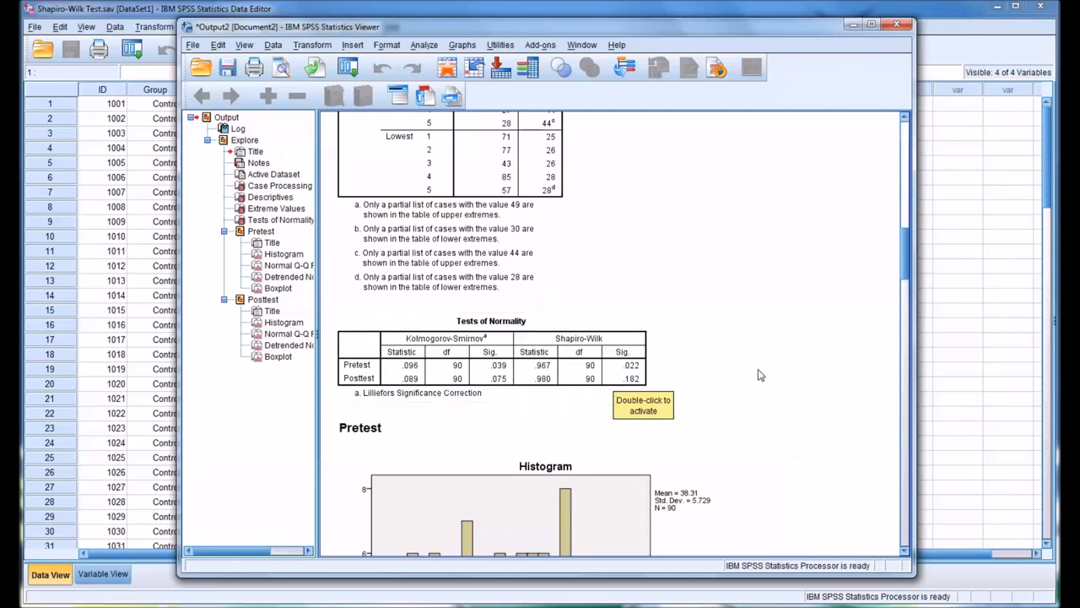
# - Compare the Pretest histogram with its normality result, and look through the Q-Q plots and boxplot to the Posttest histogram
pyautogui.scroll(-3, 758, 375)
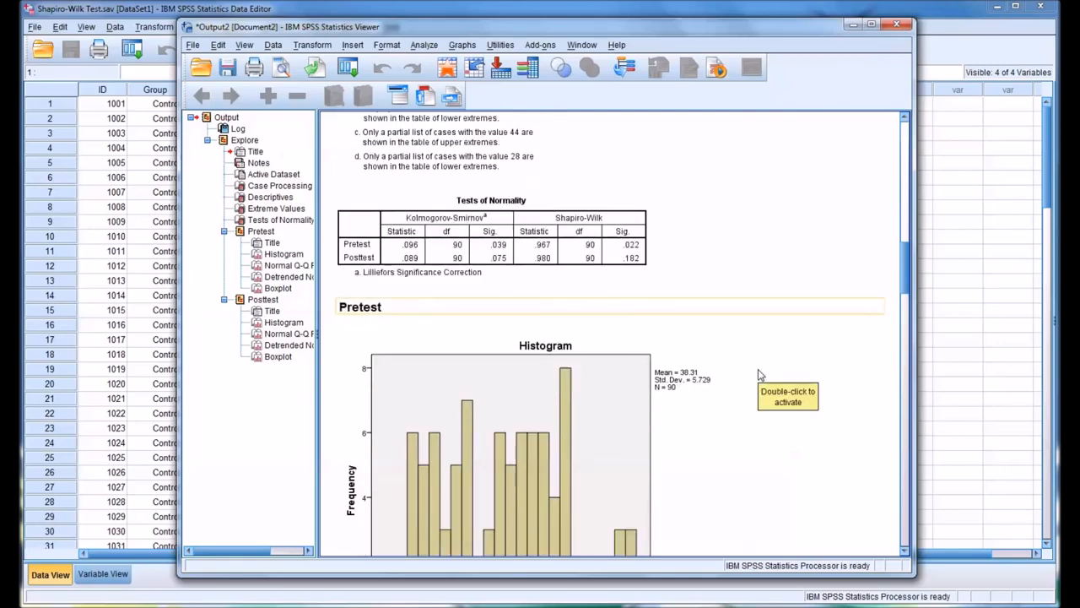
pyautogui.scroll(-2, 759, 375)
pyautogui.scroll(-2, 759, 374)
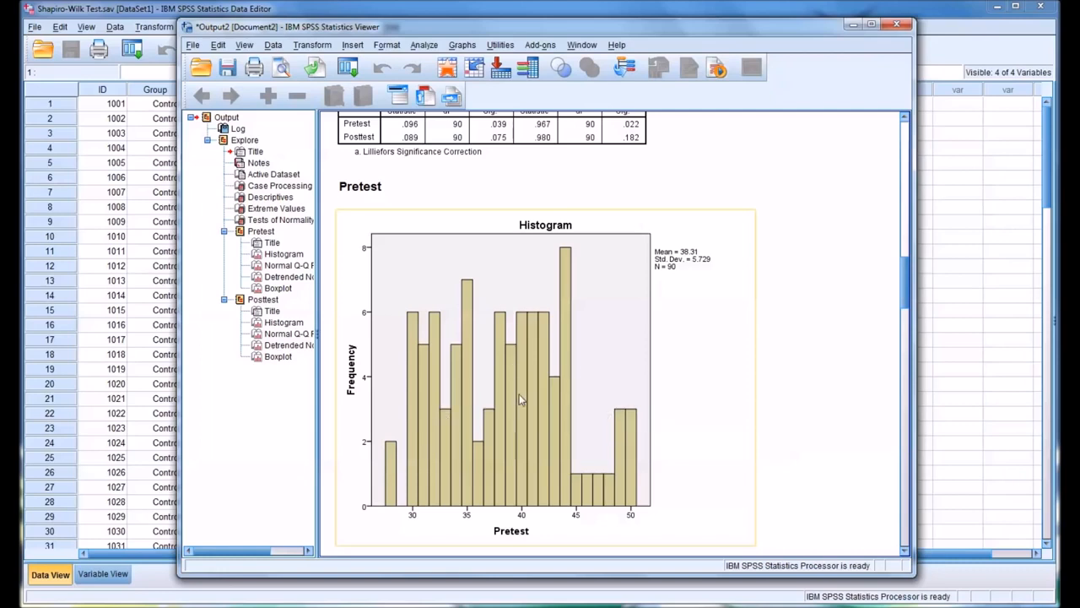
pyautogui.scroll(2, 520, 400)
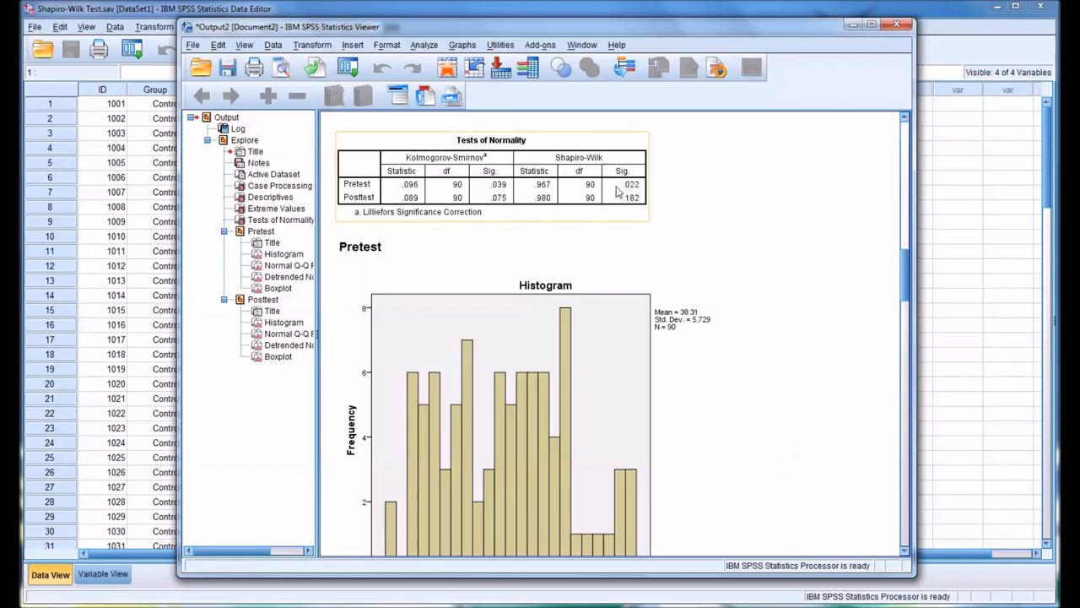
pyautogui.scroll(-2, 756, 361)
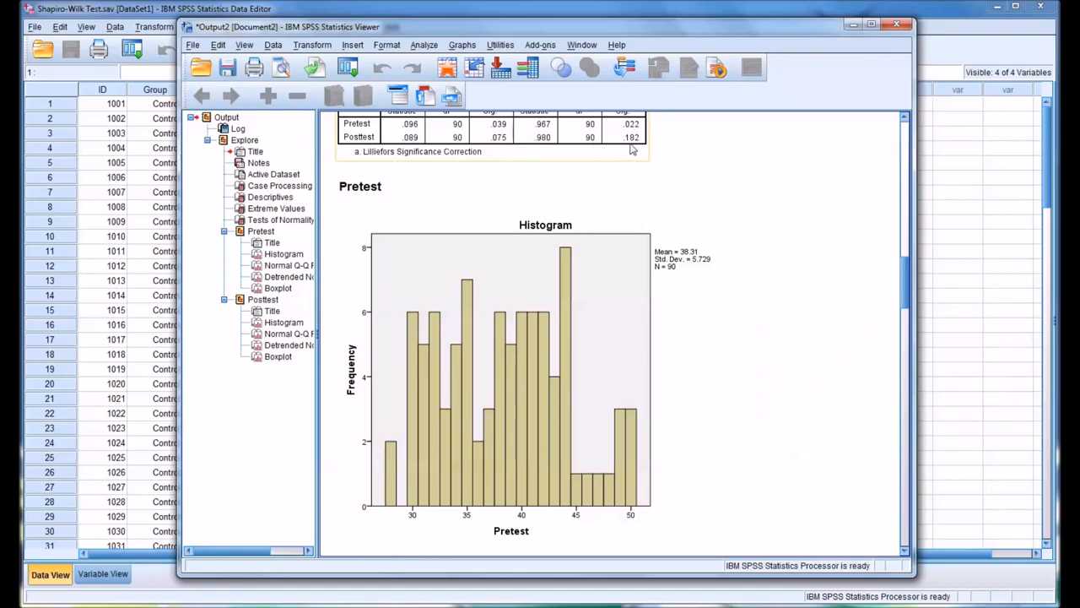
pyautogui.scroll(-10, 740, 283)
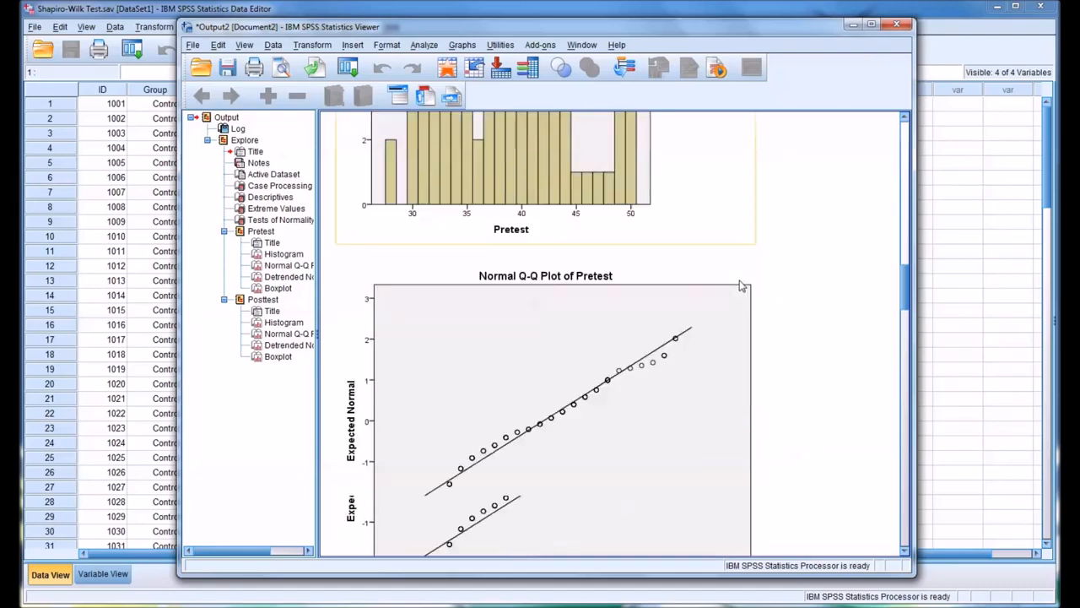
pyautogui.scroll(-15, 740, 285)
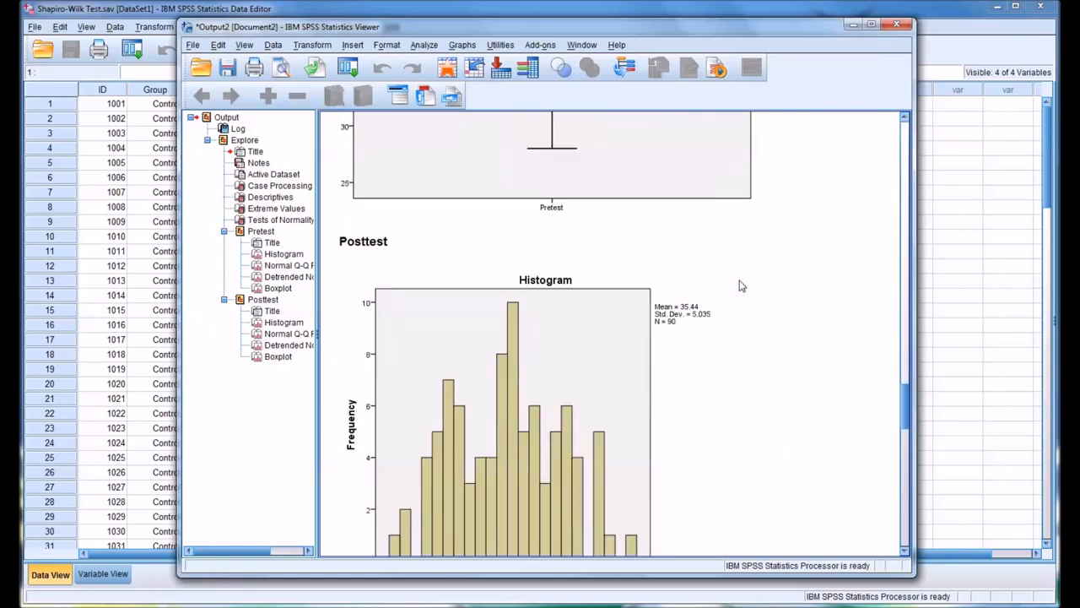